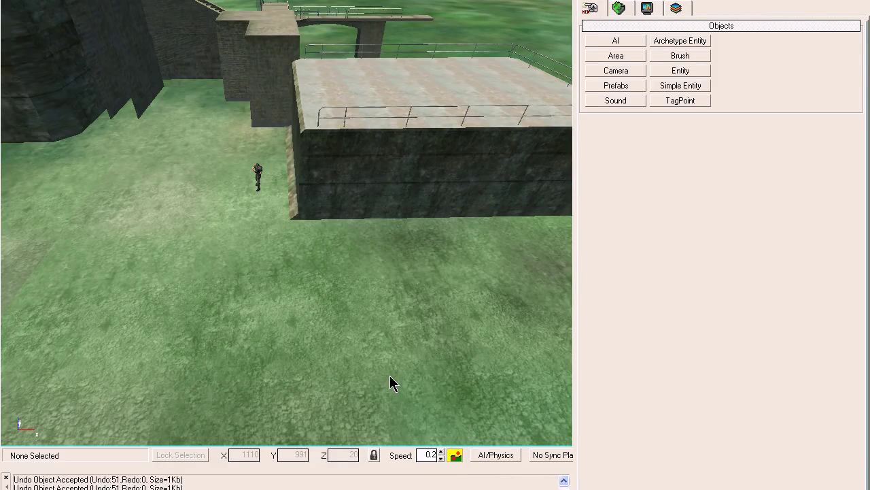
Place an AIAnchor object on the grass in front of the soldier beside the concrete block
{"action": "right_click_drag", "start_coordinate": [387, 339], "coordinate": [386, 340]}
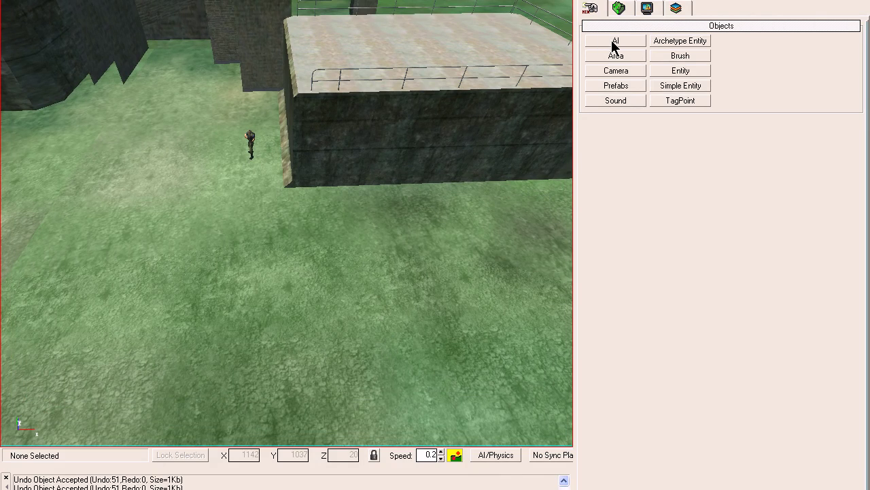
{"action": "left_click", "coordinate": [634, 43]}
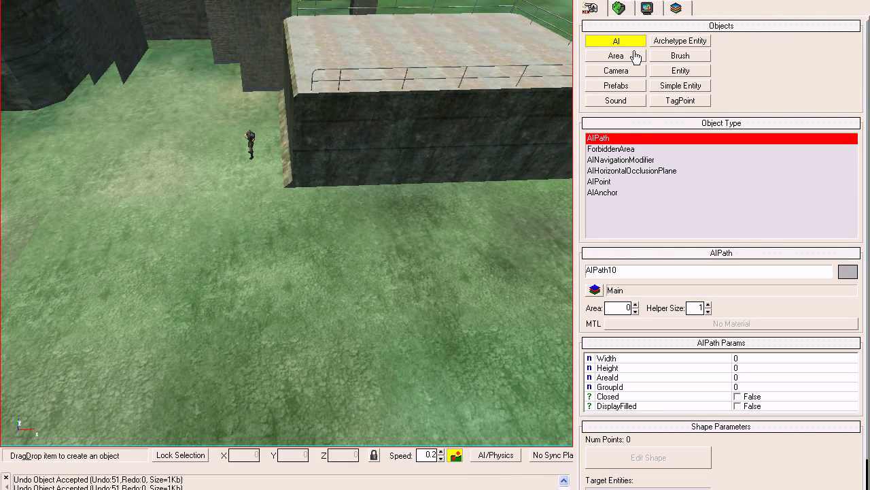
{"action": "left_click", "coordinate": [603, 193]}
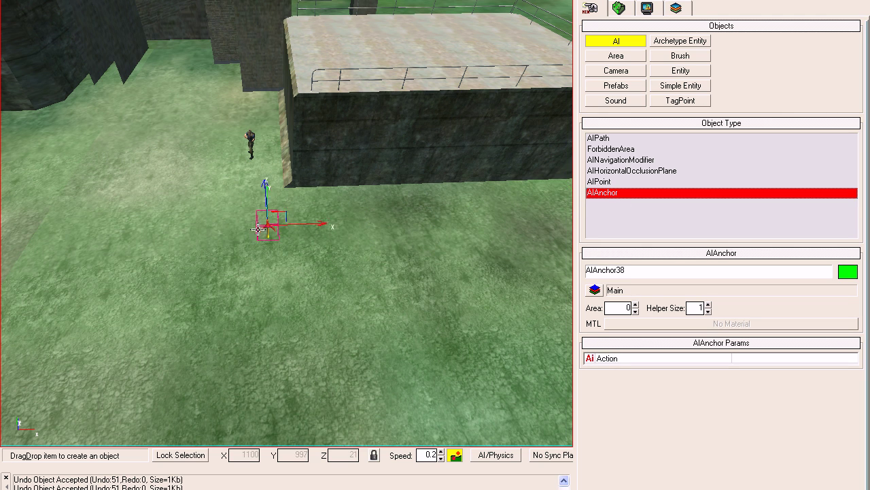
{"action": "left_click", "coordinate": [250, 204]}
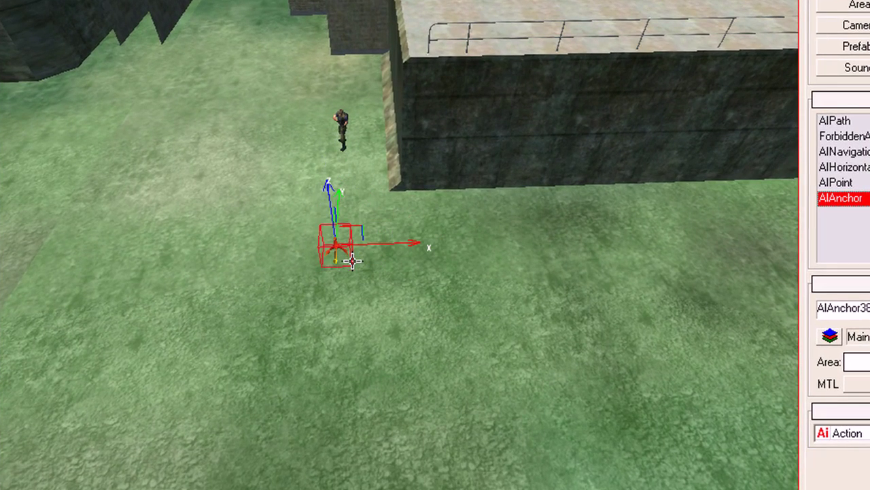
{"action": "left_click", "coordinate": [352, 260]}
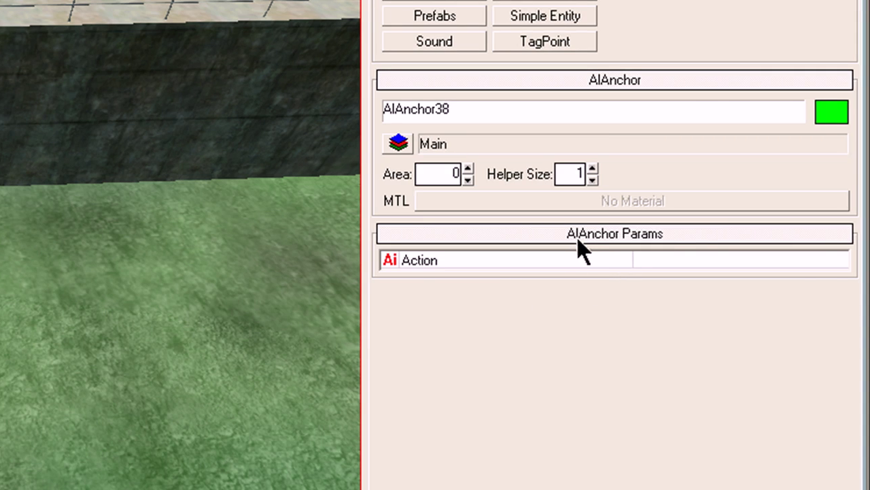
Set the new anchor's Action parameter to INVESTIGATE_HERE
{"action": "left_click", "coordinate": [825, 260]}
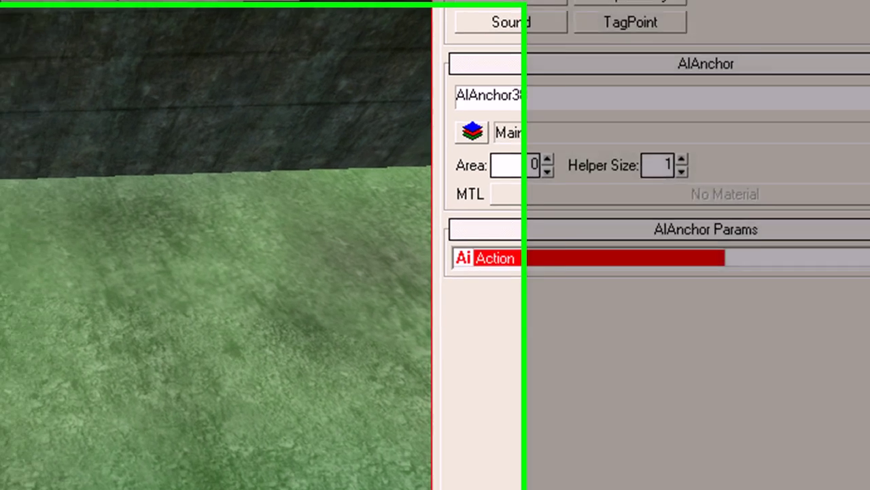
{"action": "left_click", "coordinate": [840, 262]}
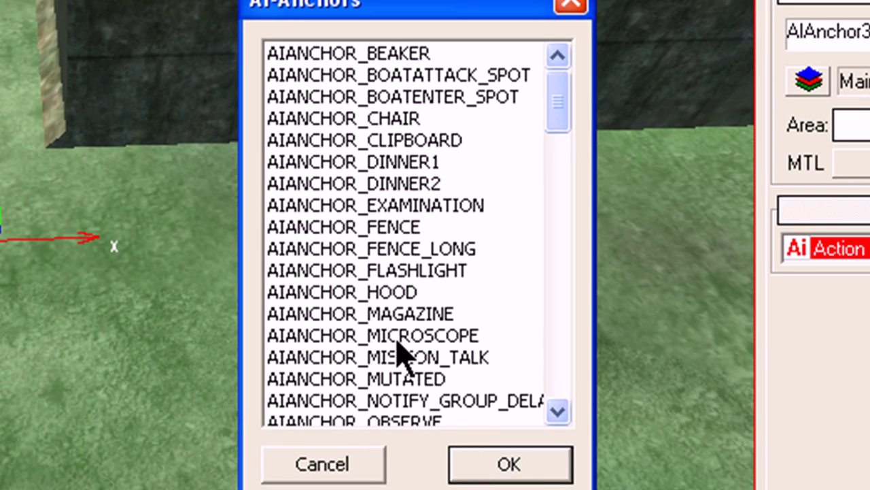
{"action": "key", "text": "i"}
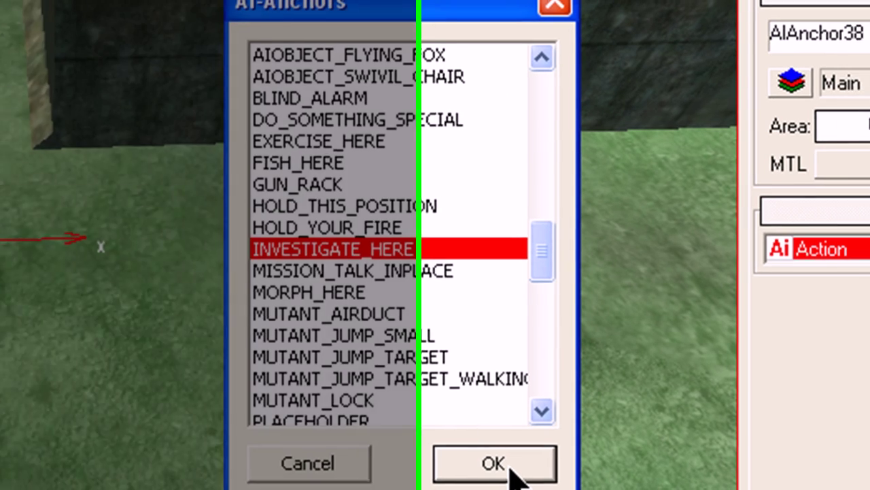
{"action": "left_click", "coordinate": [529, 475]}
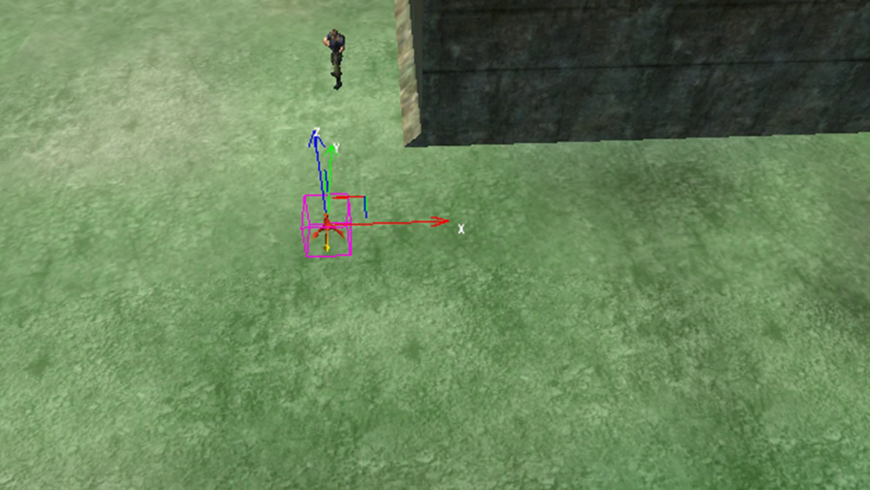
{"action": "key", "text": "Return"}
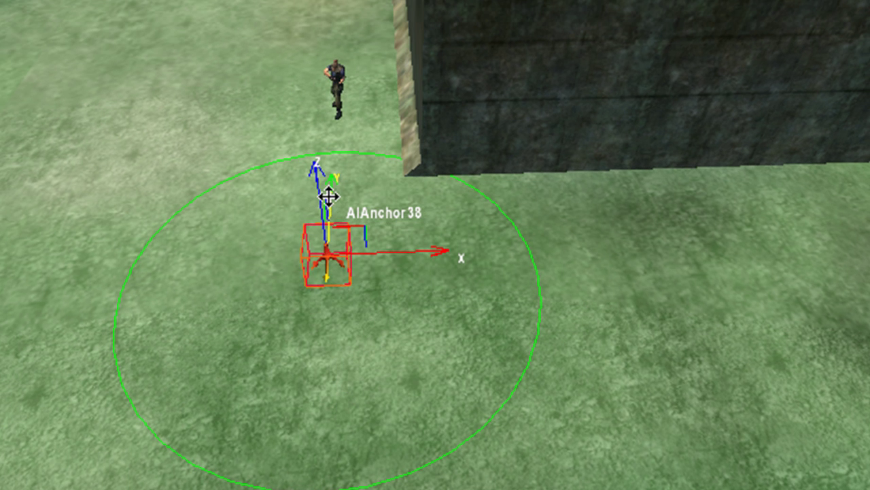
Move the anchor along its Y axis closer to the soldier
{"action": "left_click_drag", "start_coordinate": [328, 197], "coordinate": [330, 128]}
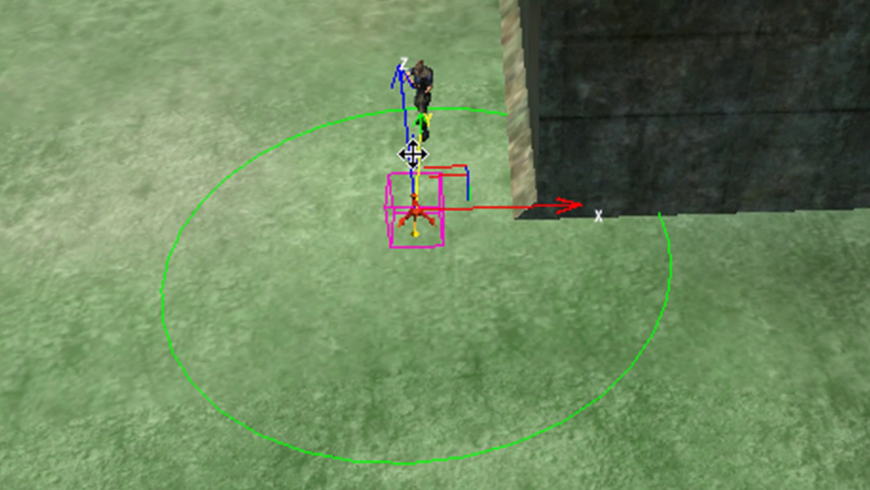
{"action": "left_click", "coordinate": [411, 354]}
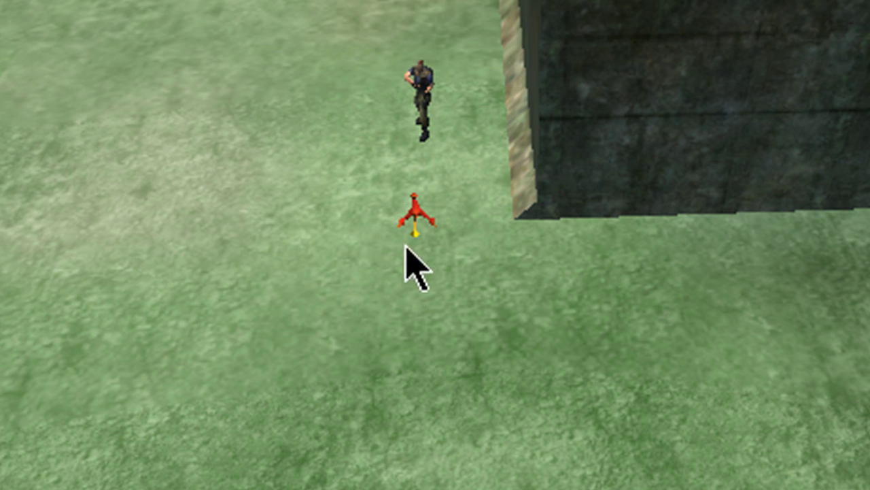
{"action": "left_click", "coordinate": [413, 217]}
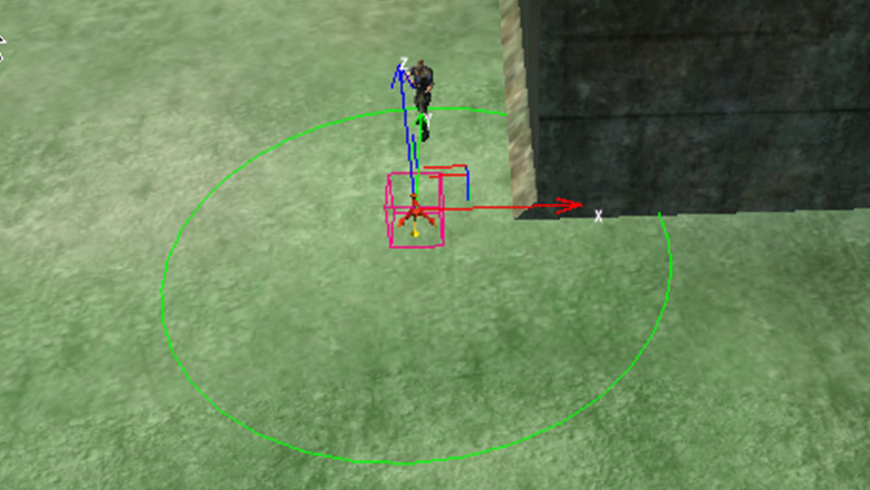
Clone the anchor and place the copy just in front of the original, farther from the soldier
{"action": "left_click", "coordinate": [1, 39]}
{"action": "left_click_drag", "start_coordinate": [1, 39], "coordinate": [510, 442]}
{"action": "left_click_drag", "start_coordinate": [509, 401], "coordinate": [748, 158]}
{"action": "key", "text": "d"}
{"action": "key", "text": "s"}
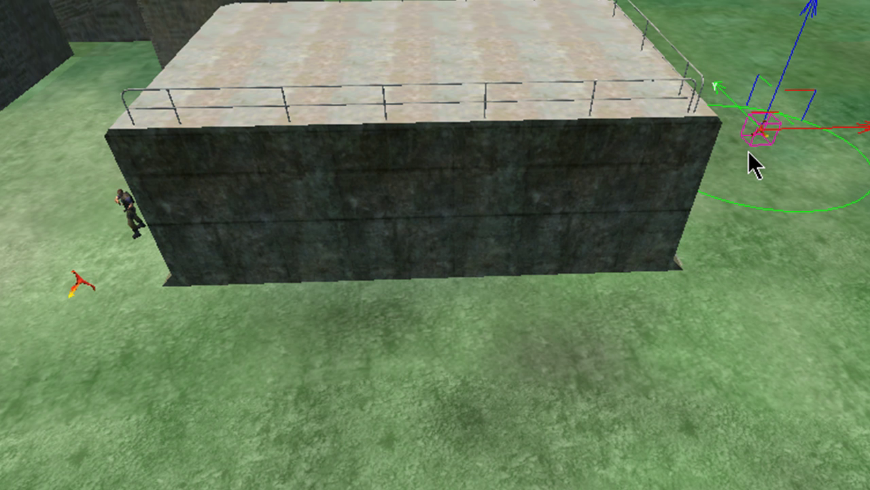
{"action": "left_click_drag", "start_coordinate": [745, 154], "coordinate": [518, 380]}
{"action": "key", "text": "a"}
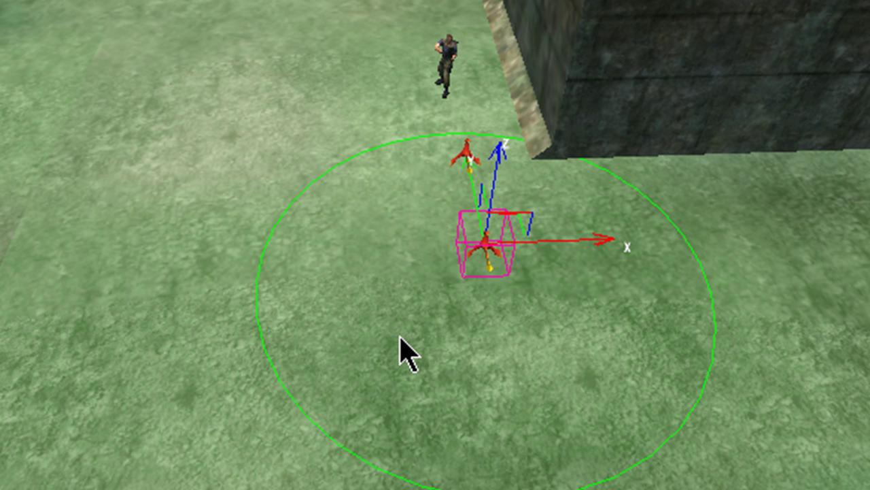
Clone the second anchor and place the third anchor beside it, in front of the block's long wall
{"action": "key", "text": "ctrl+c"}
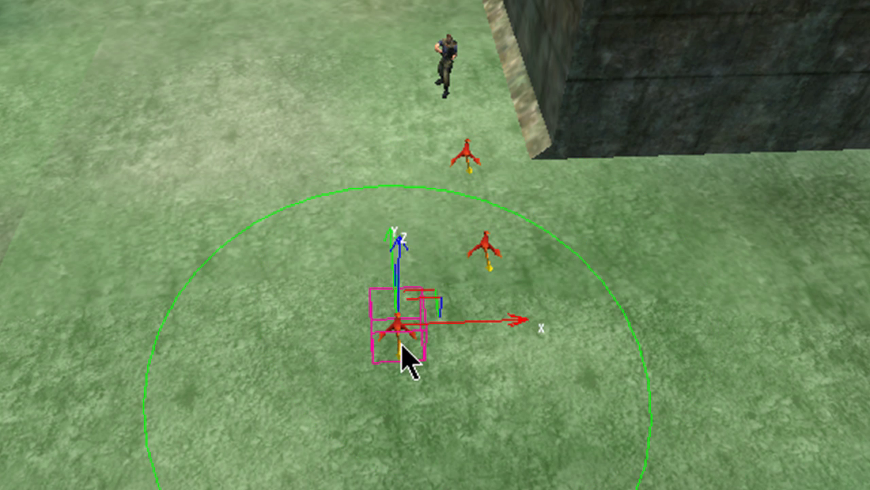
{"action": "left_click", "coordinate": [663, 342]}
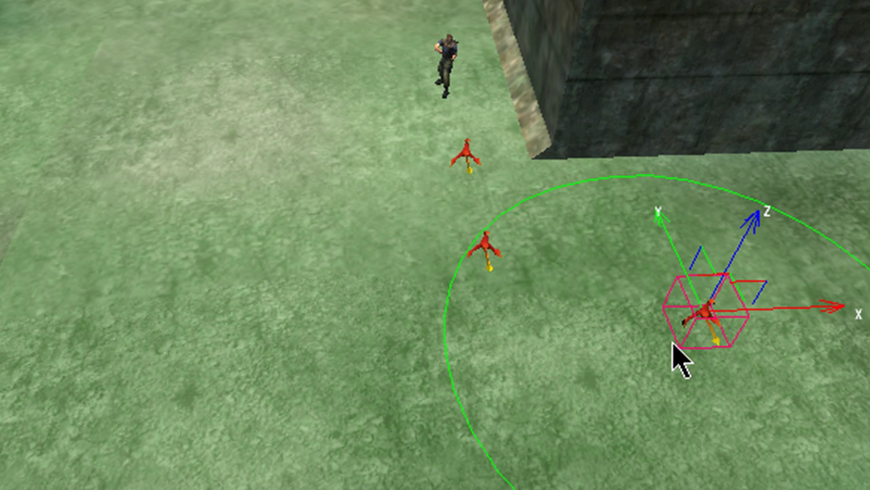
{"action": "key", "text": "d"}
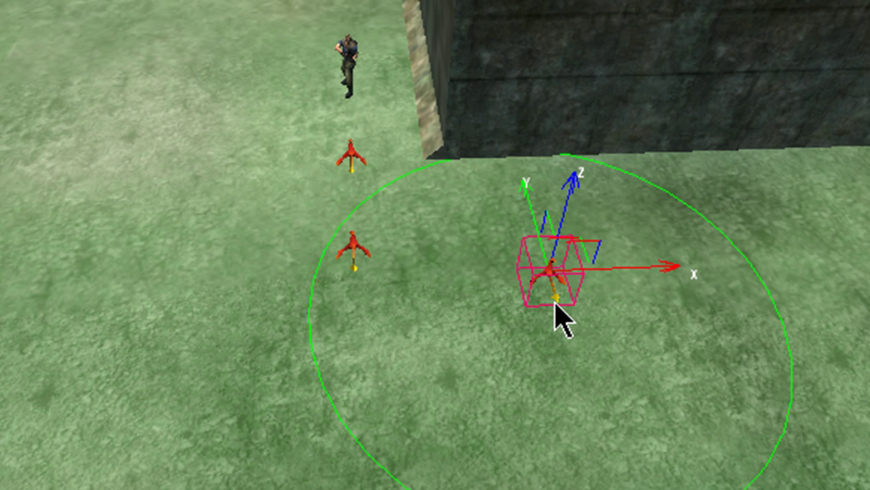
{"action": "mouse_move", "coordinate": [556, 306]}
{"action": "left_mouse_down"}
{"action": "mouse_move", "coordinate": [450, 275]}
{"action": "mouse_move", "coordinate": [441, 260]}
{"action": "mouse_move", "coordinate": [554, 294]}
{"action": "left_mouse_up"}
{"action": "left_click", "coordinate": [577, 348]}
{"action": "left_click", "coordinate": [550, 288]}
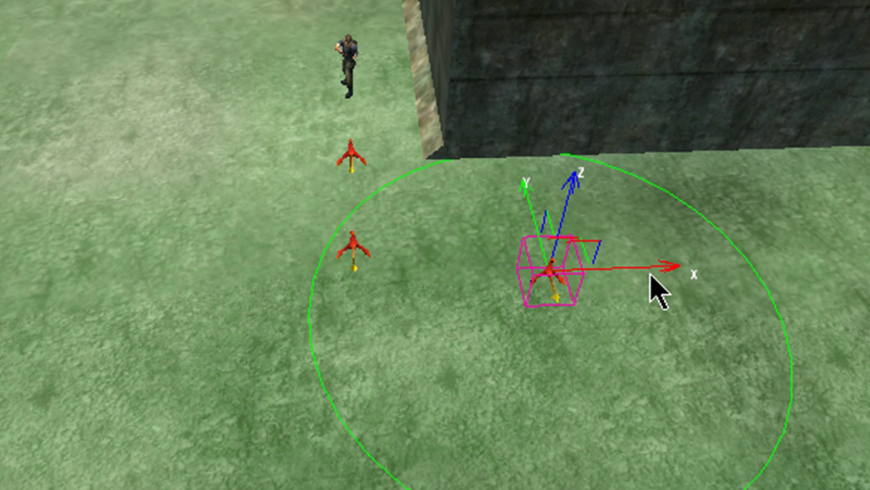
Clone the third anchor along the X axis and place the fourth one nearer the block's long wall
{"action": "left_click_drag", "start_coordinate": [652, 279], "coordinate": [687, 360]}
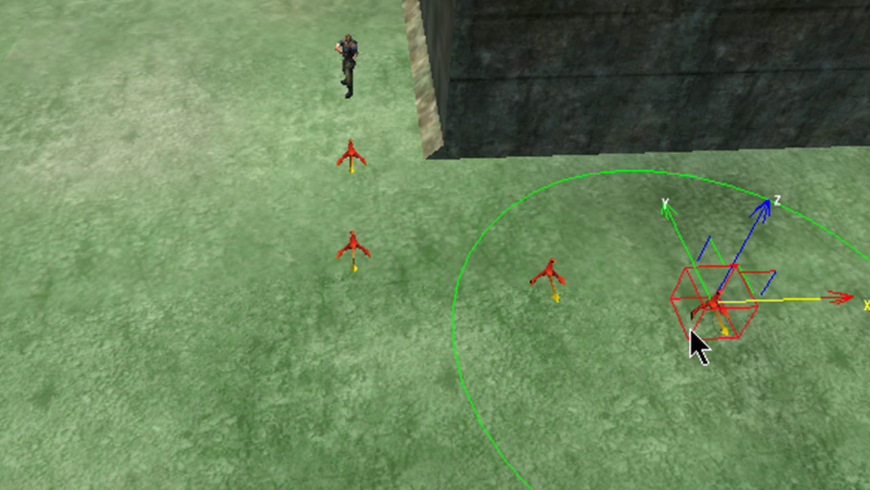
{"action": "left_click_drag", "start_coordinate": [691, 328], "coordinate": [728, 272]}
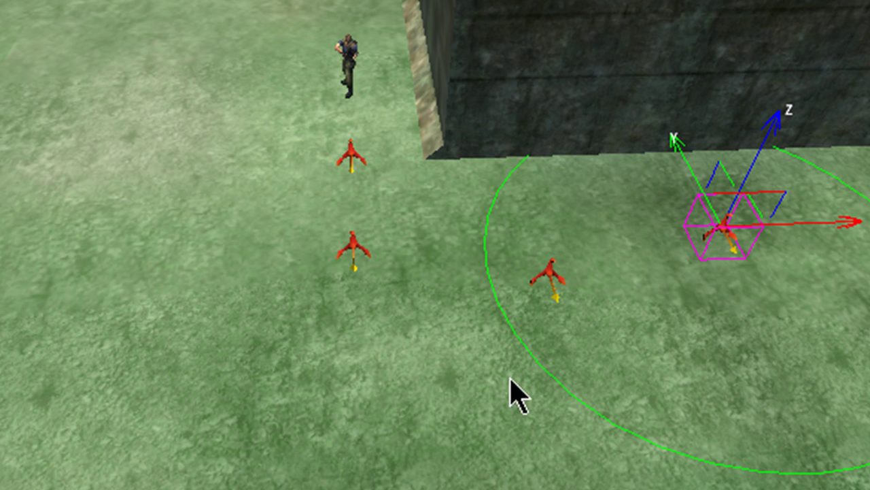
{"action": "left_click", "coordinate": [482, 415]}
Lower the fourth anchor along its Z axis onto the ground
{"action": "right_click_drag", "start_coordinate": [511, 419], "coordinate": [518, 428]}
{"action": "scroll", "coordinate": [523, 445], "scroll_direction": "up", "scroll_amount": 5}
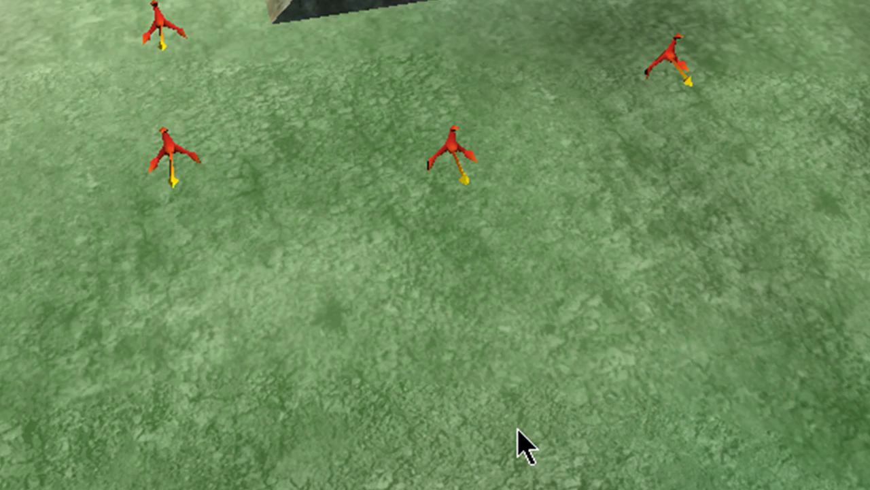
{"action": "scroll", "coordinate": [524, 446], "scroll_direction": "down", "scroll_amount": 3}
{"action": "scroll", "coordinate": [521, 379], "scroll_direction": "up", "scroll_amount": 5}
{"action": "scroll", "coordinate": [552, 404], "scroll_direction": "down", "scroll_amount": 3}
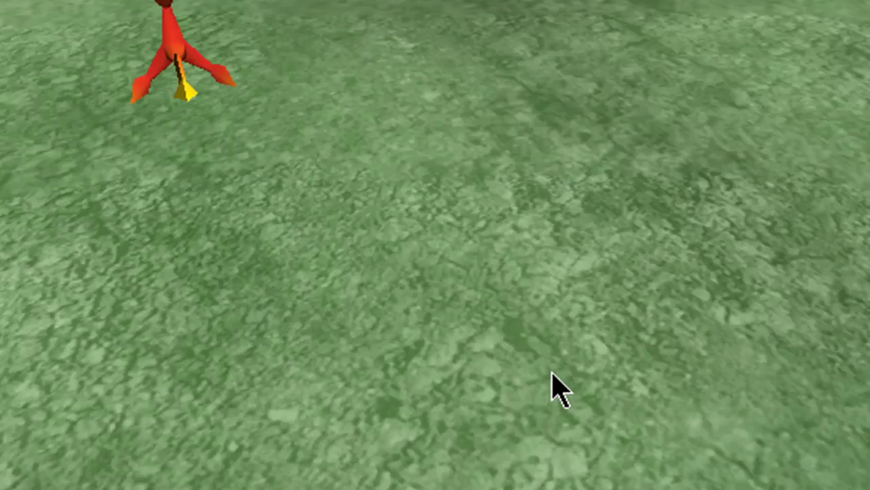
{"action": "scroll", "coordinate": [551, 385], "scroll_direction": "up", "scroll_amount": 2}
{"action": "scroll", "coordinate": [551, 403], "scroll_direction": "down", "scroll_amount": 1}
{"action": "left_click", "coordinate": [570, 208]}
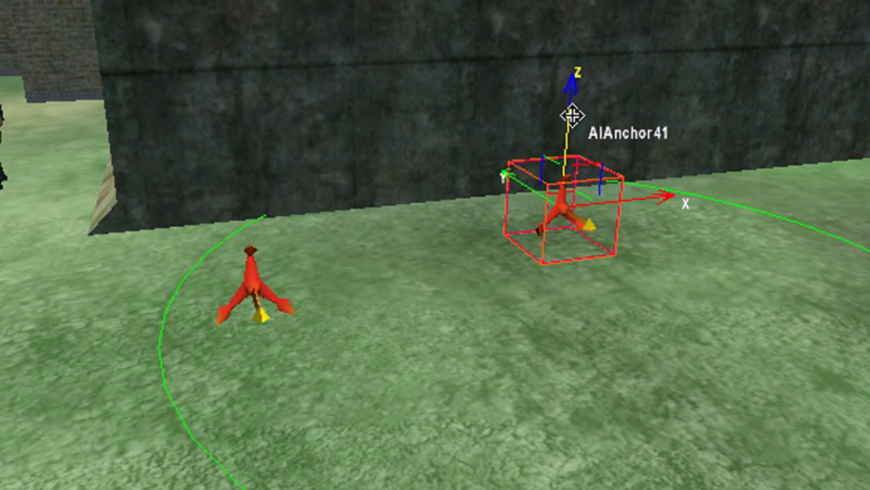
{"action": "left_click_drag", "start_coordinate": [579, 162], "coordinate": [577, 189]}
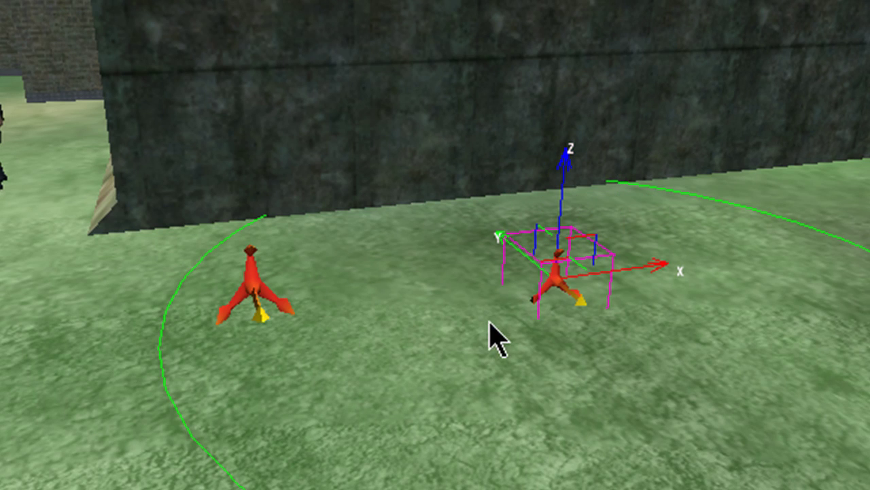
Lower the second and third anchors along their Z axes to ground level
{"action": "right_click_drag", "start_coordinate": [492, 343], "coordinate": [492, 342]}
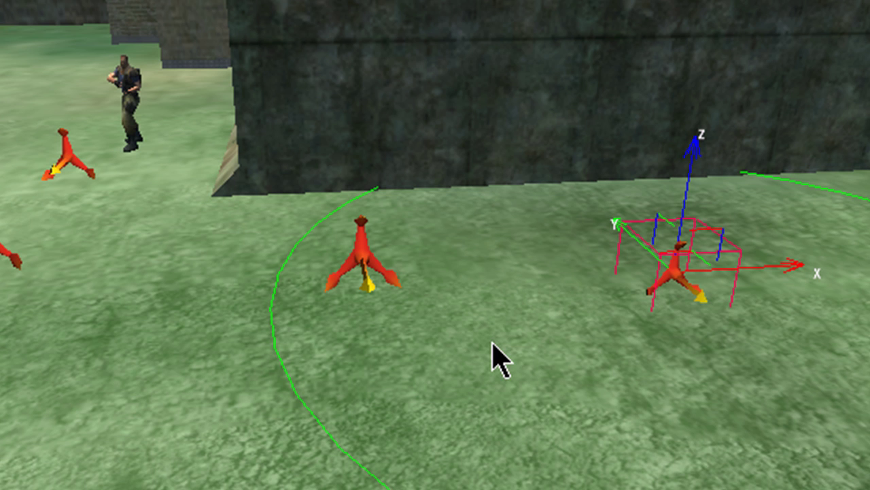
{"action": "left_click", "coordinate": [366, 278]}
{"action": "mouse_move", "coordinate": [275, 371]}
{"action": "right_mouse_down"}
{"action": "mouse_move", "coordinate": [287, 369]}
{"action": "mouse_move", "coordinate": [274, 369]}
{"action": "right_mouse_up"}
{"action": "key", "text": "a"}
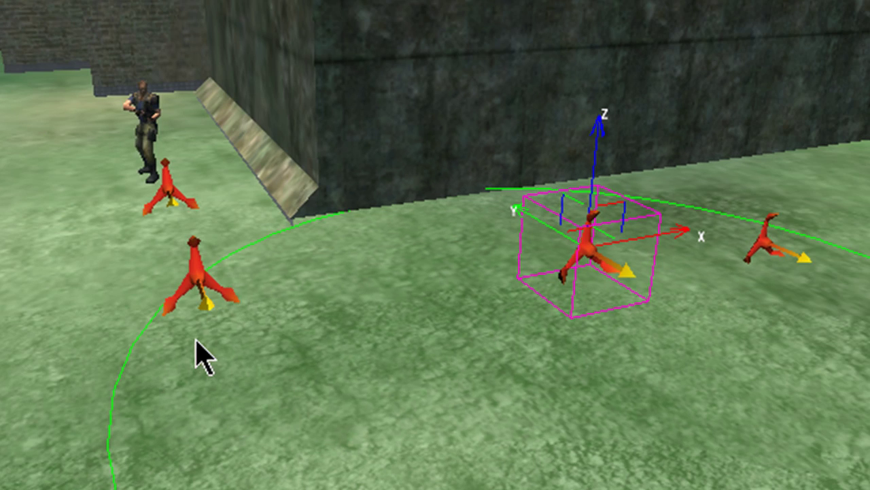
{"action": "left_click", "coordinate": [202, 289]}
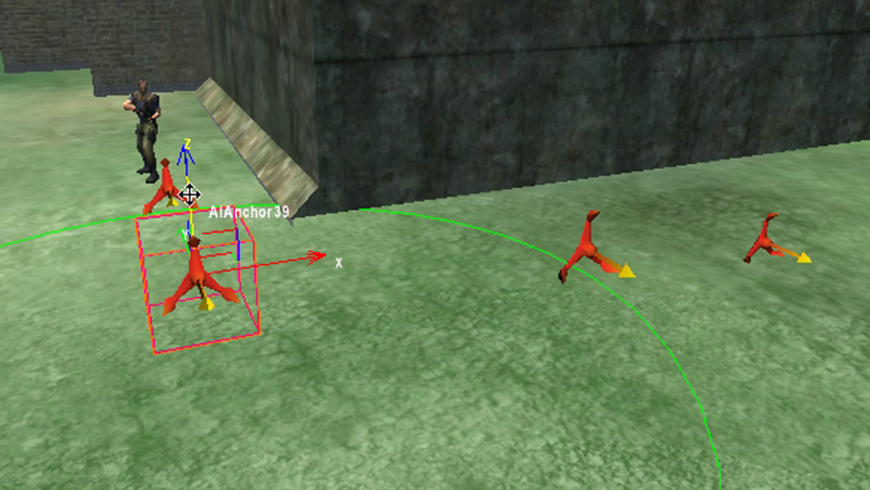
{"action": "left_click_drag", "start_coordinate": [188, 190], "coordinate": [200, 239]}
{"action": "left_click", "coordinate": [583, 253]}
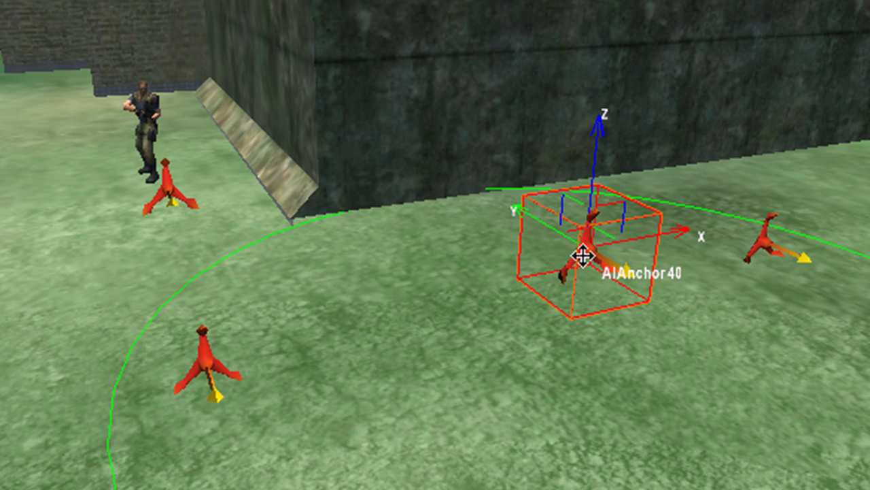
{"action": "left_click", "coordinate": [208, 393]}
Lower the first anchor, next to the block's corner, along its Z axis onto the ground
{"action": "middle_click_drag", "start_coordinate": [226, 405], "coordinate": [258, 373], "text": "alt"}
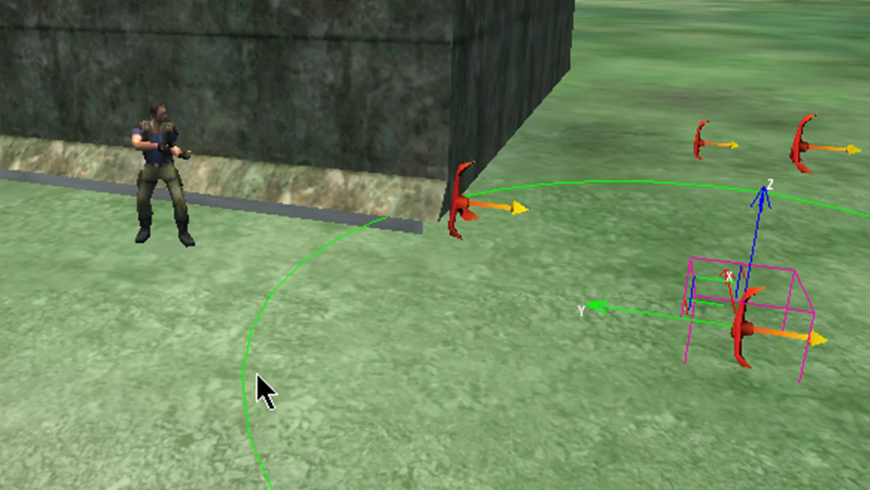
{"action": "left_click", "coordinate": [453, 215]}
{"action": "left_click_drag", "start_coordinate": [458, 130], "coordinate": [462, 183]}
{"action": "left_click", "coordinate": [393, 407]}
Select the soldier beside the block's sloped base to show its Entity Properties2 settings
{"action": "middle_click_drag", "start_coordinate": [387, 396], "coordinate": [363, 401], "text": "alt"}
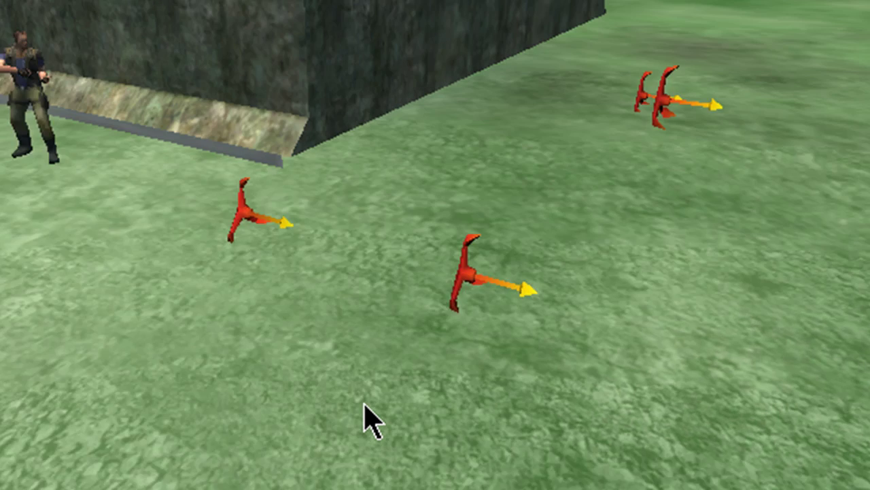
{"action": "scroll", "coordinate": [367, 400], "scroll_direction": "down", "scroll_amount": 4}
{"action": "left_click", "coordinate": [458, 251]}
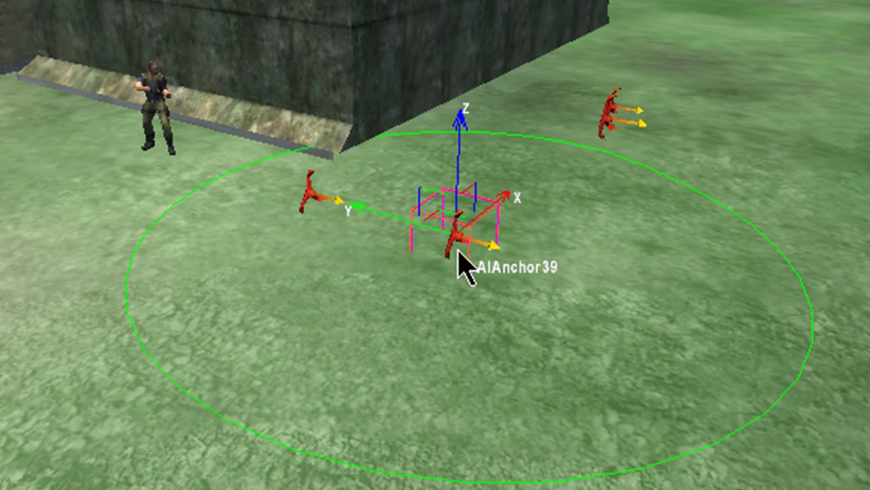
{"action": "left_click", "coordinate": [314, 198]}
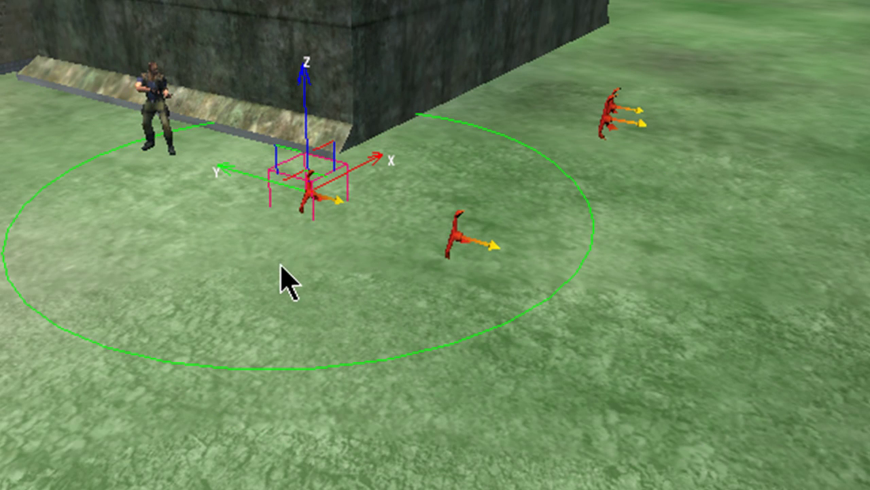
{"action": "key", "text": "d"}
{"action": "key", "text": "s"}
{"action": "right_click_drag", "start_coordinate": [213, 321], "coordinate": [206, 315]}
{"action": "right_click_drag", "start_coordinate": [8, 211], "coordinate": [77, 206]}
{"action": "key", "text": "w"}
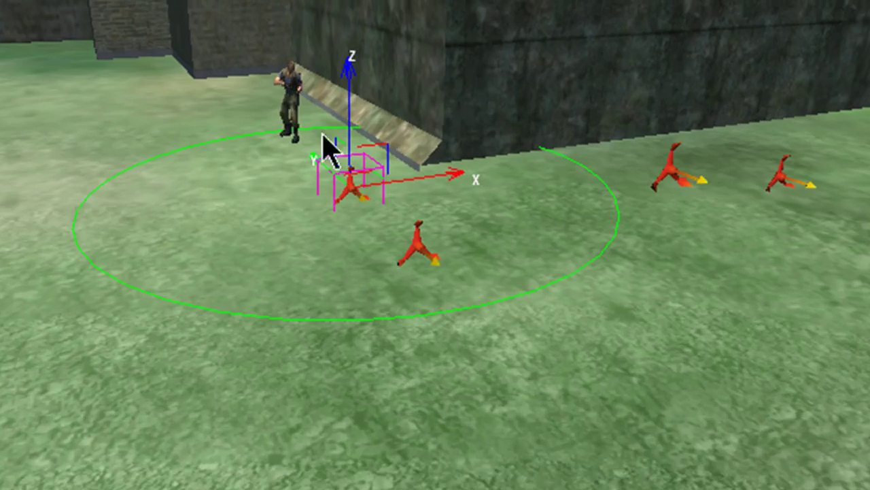
{"action": "left_click", "coordinate": [294, 102]}
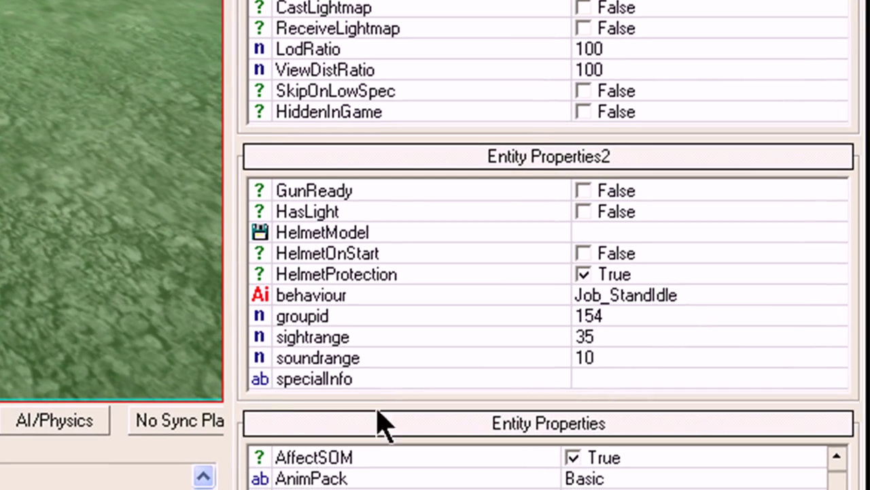
Set the soldier's behaviour in Entity Properties2 to Job_Investigate
{"action": "left_click", "coordinate": [843, 297]}
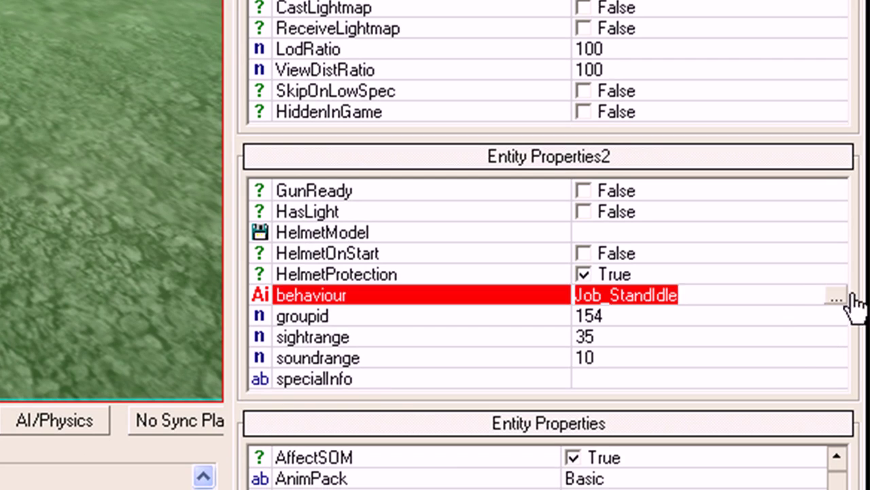
{"action": "left_click", "coordinate": [836, 297]}
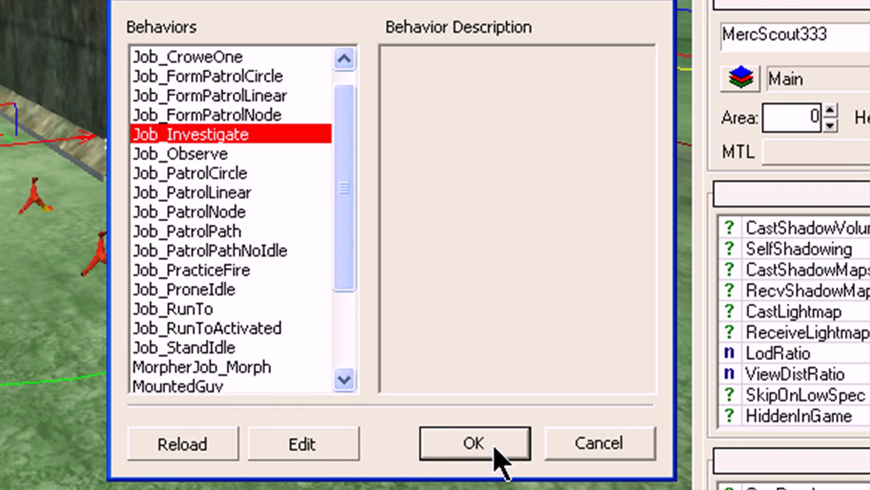
{"action": "left_click", "coordinate": [474, 443]}
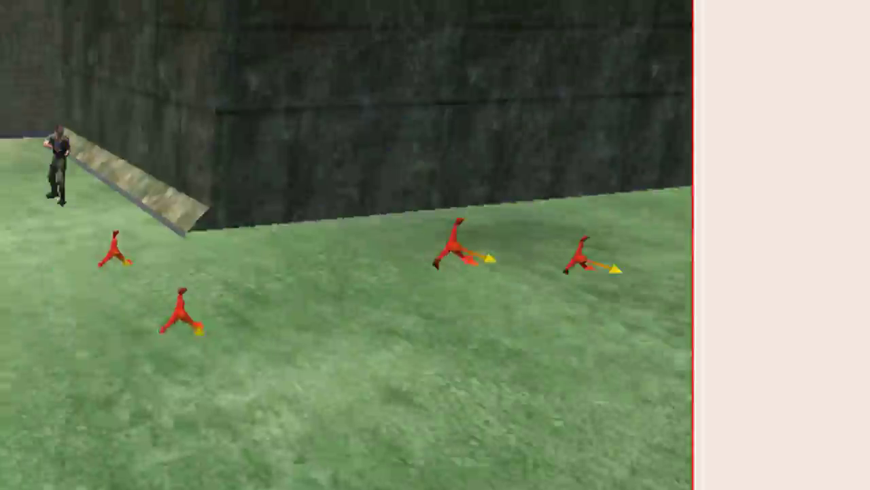
Rename the anchor nearest the soldier AIAnchor0 and the one in front of the block's corner AIAnchor1
{"action": "right_click_drag", "start_coordinate": [25, 319], "coordinate": [126, 350]}
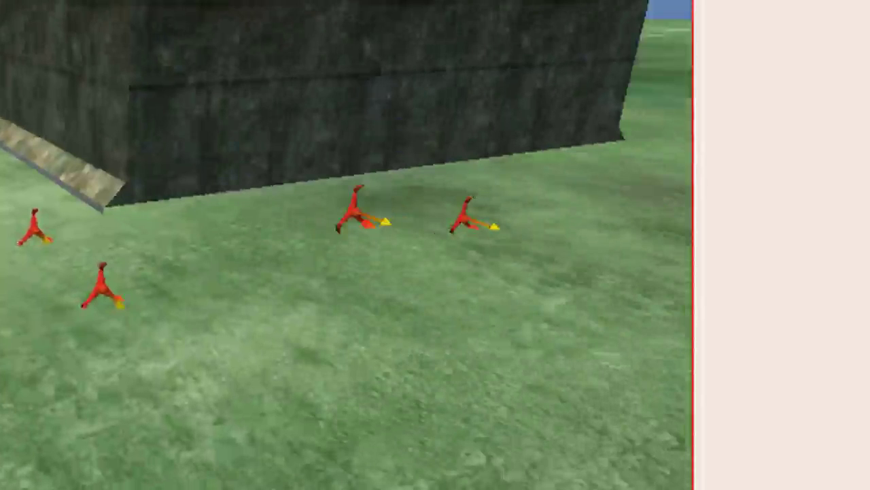
{"action": "left_click", "coordinate": [32, 242]}
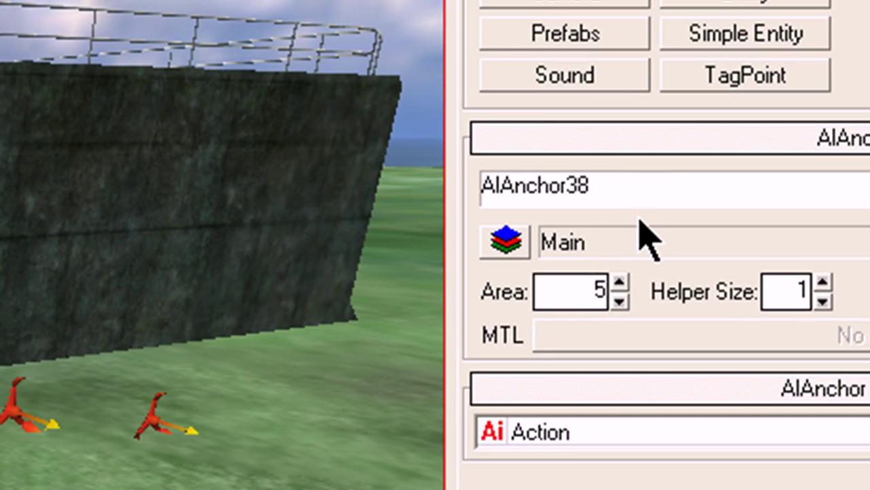
{"action": "key", "text": "BackSpace"}
{"action": "type", "text": "0"}
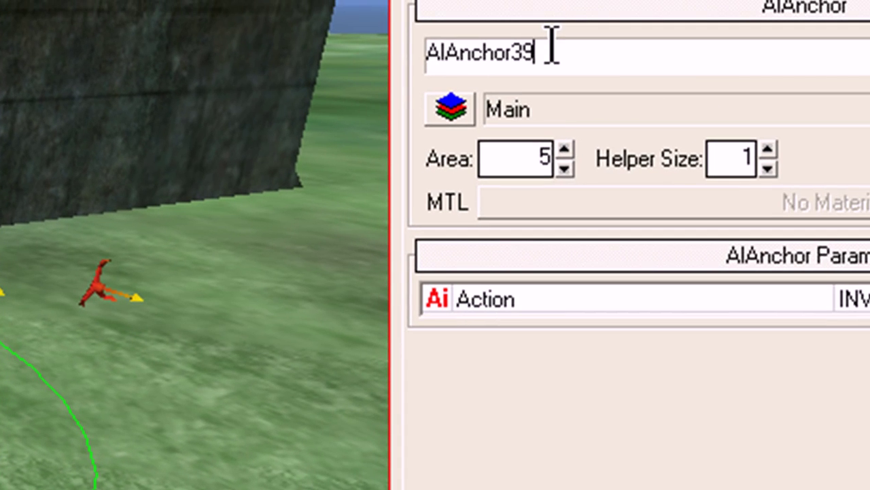
{"action": "key", "text": "BackSpace"}
{"action": "key", "text": "BackSpace"}
{"action": "type", "text": "1"}
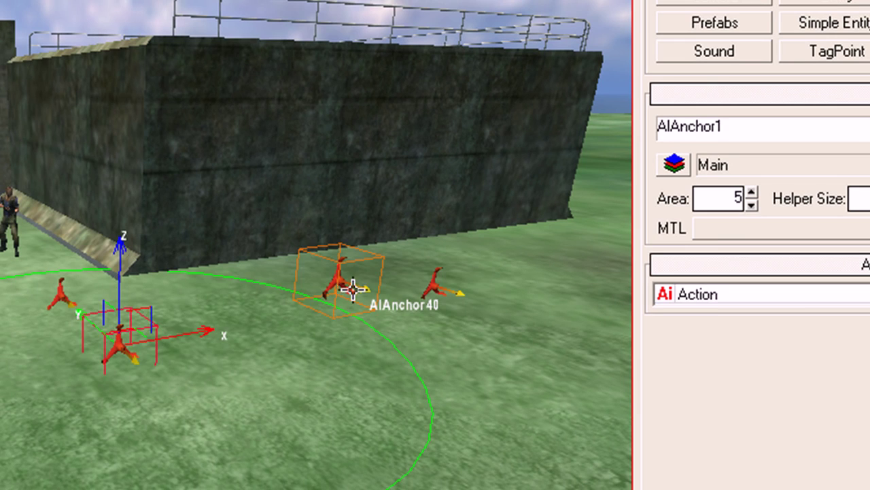
Rename the two anchors along the block's long wall AIAnchor2 and AIAnchor3, starting with the one closer to the corner
{"action": "left_click", "coordinate": [352, 289]}
{"action": "left_click", "coordinate": [739, 130]}
{"action": "key", "text": "BackSpace"}
{"action": "key", "text": "BackSpace"}
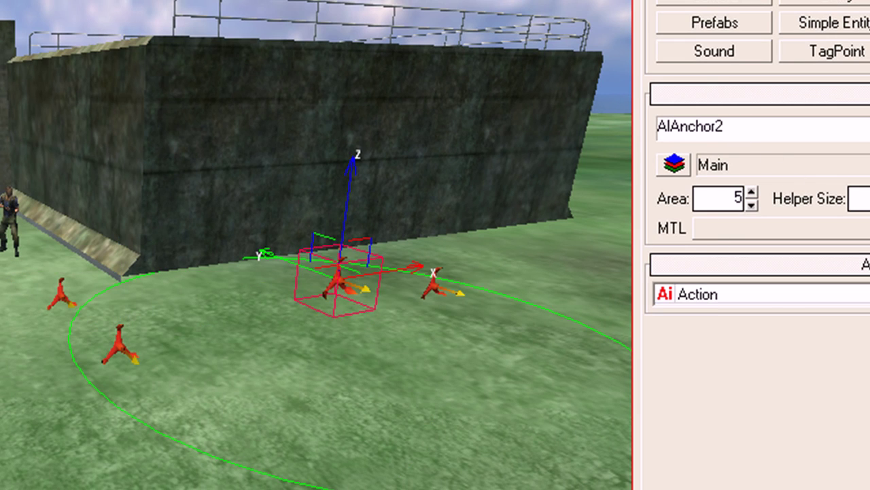
{"action": "left_click", "coordinate": [427, 284]}
{"action": "left_click", "coordinate": [734, 127]}
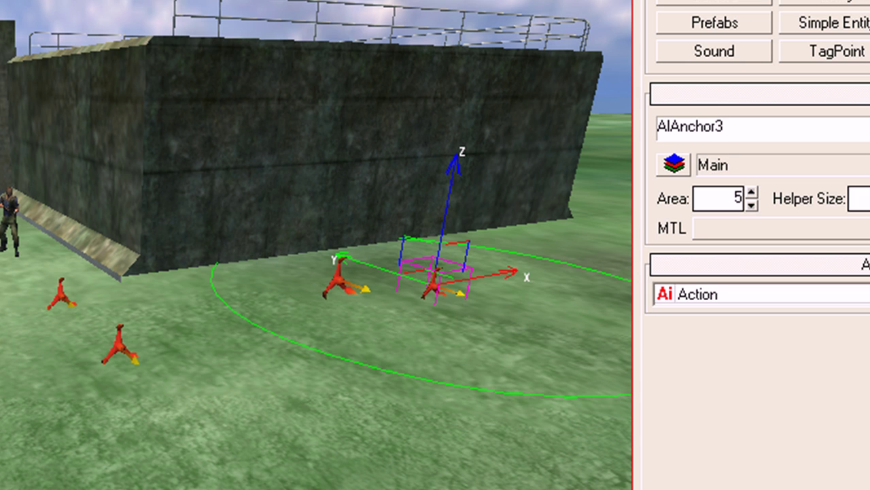
Select the four anchors one after another to check their numbered names, and clear the selection
{"action": "left_click", "coordinate": [338, 284]}
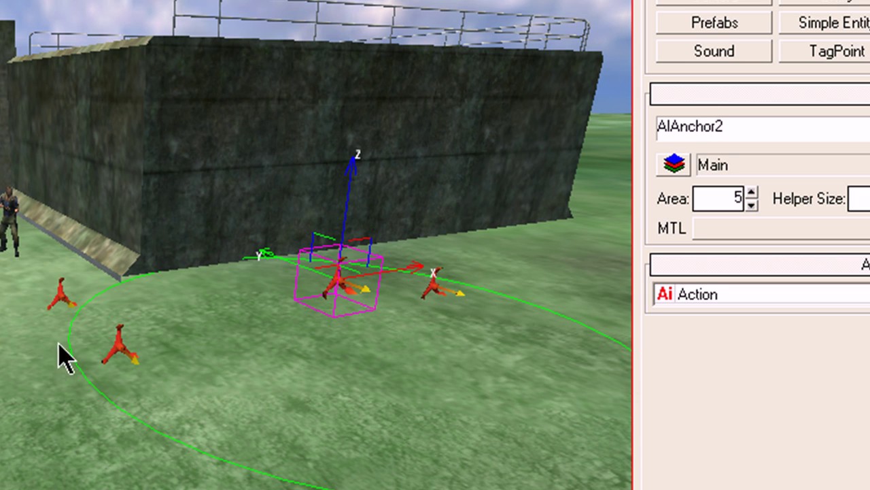
{"action": "left_click", "coordinate": [60, 292]}
{"action": "left_click", "coordinate": [117, 347]}
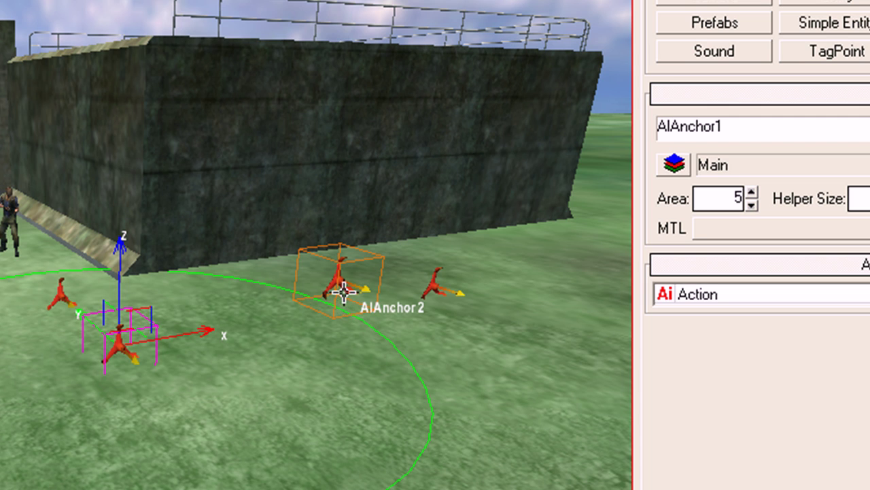
{"action": "left_click", "coordinate": [344, 291]}
{"action": "left_click", "coordinate": [432, 289]}
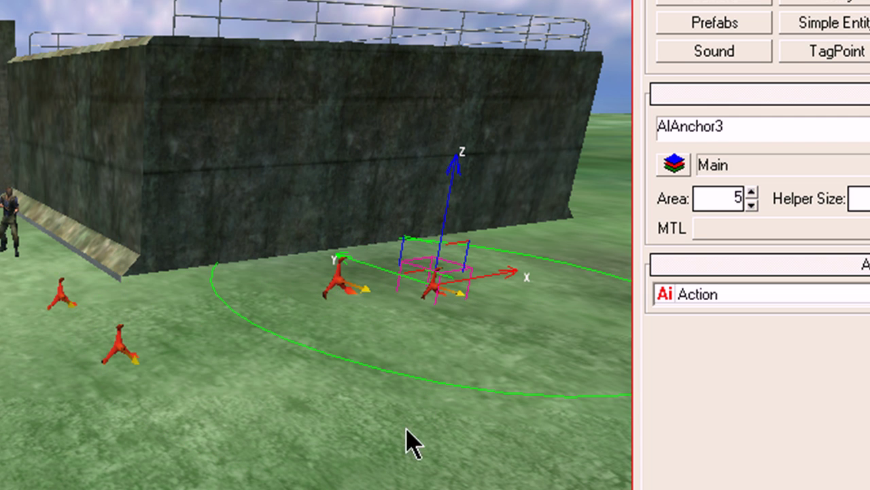
{"action": "left_click", "coordinate": [401, 466]}
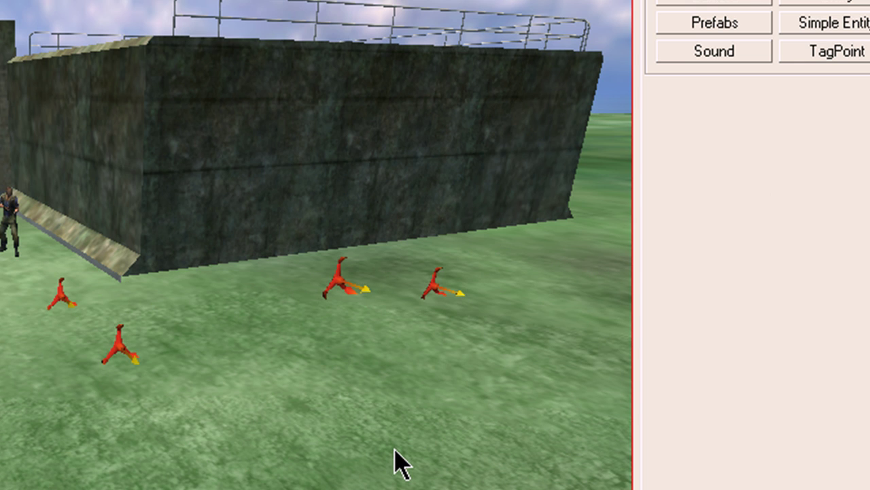
{"action": "scroll", "coordinate": [386, 450], "scroll_direction": "up", "scroll_amount": 3}
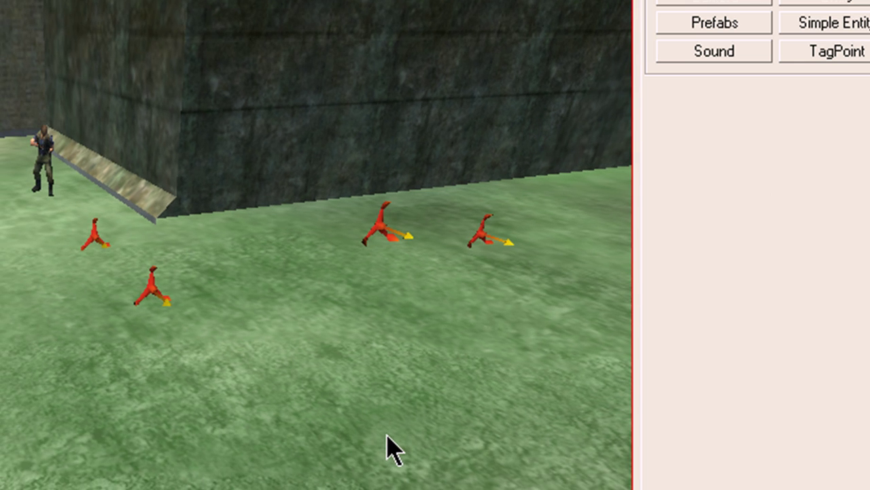